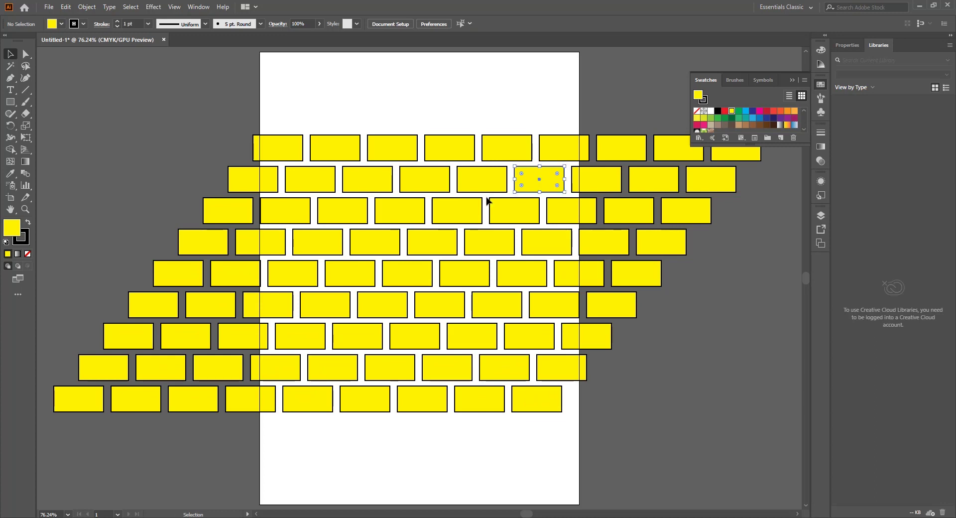
Fill nine scattered yellow rectangles across the brick pattern with cyan blue.
shift+click(380, 215)
shift+click(292, 277)
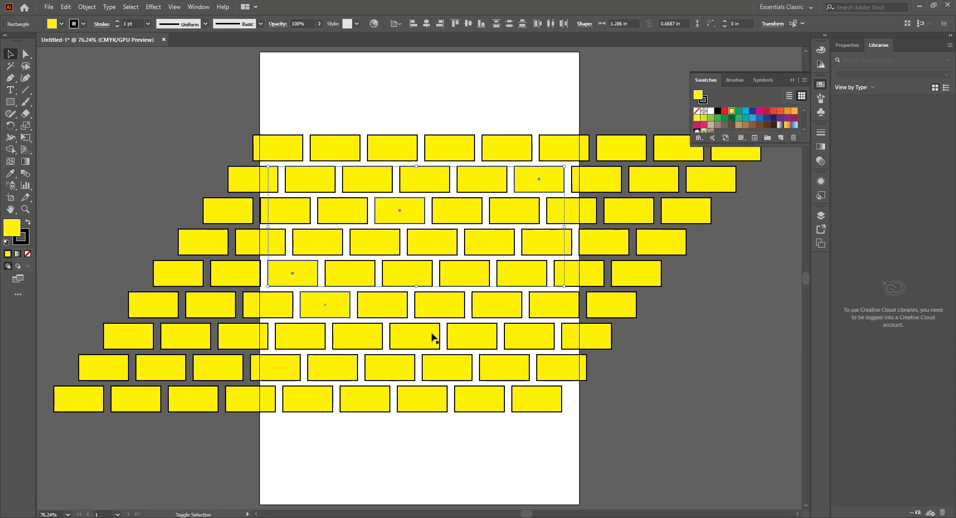
shift+click(482, 340)
shift+click(604, 244)
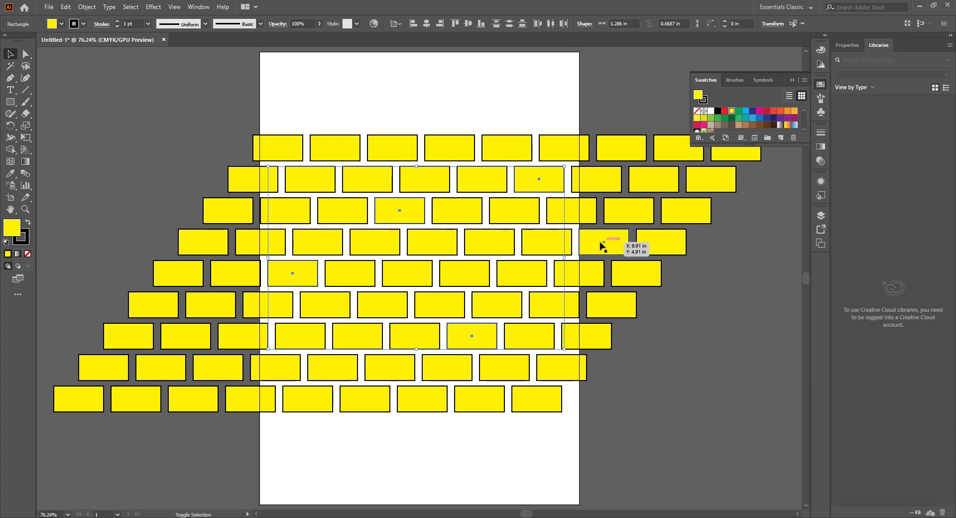
shift+click(169, 343)
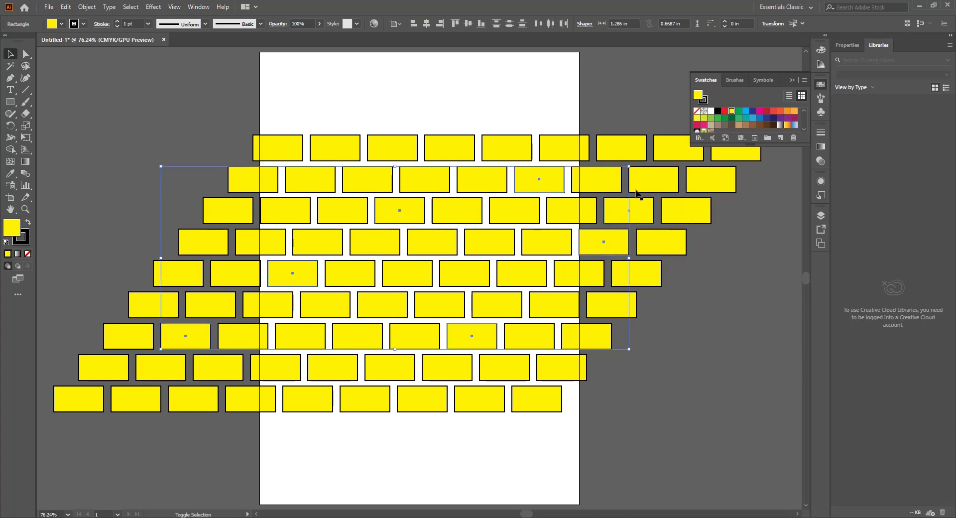
shift+click(645, 175)
shift+click(125, 403)
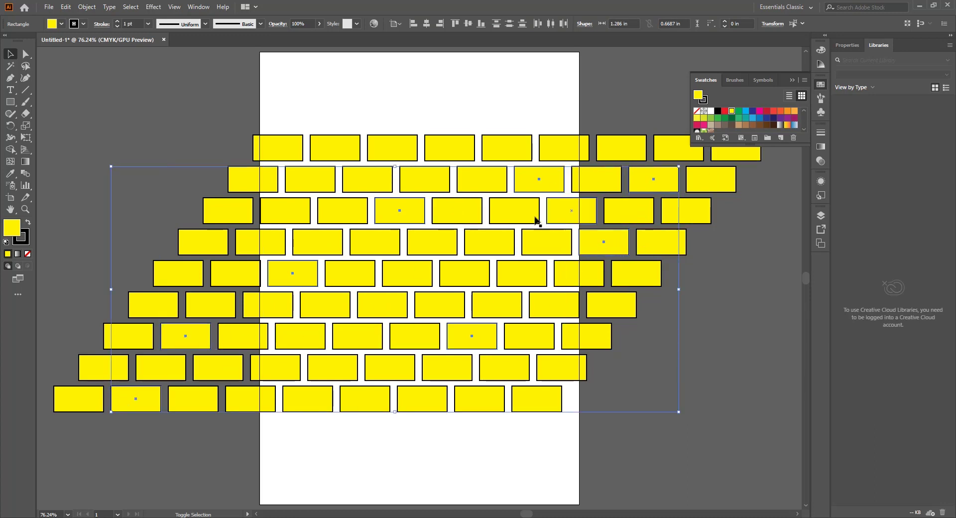
shift+click(535, 219)
click(744, 113)
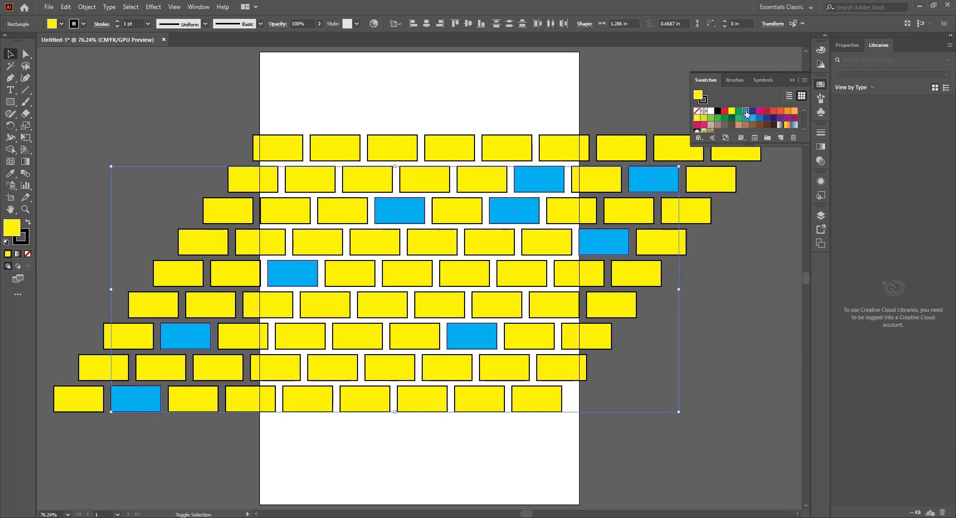
key(ctrl+shift+a)
Fill fifteen more yellow rectangles, including a cluster in the lower middle and several in the upper rows, with magenta.
drag(335, 370, 381, 313)
shift+click(296, 209)
shift+click(319, 177)
shift+click(607, 186)
shift+click(629, 212)
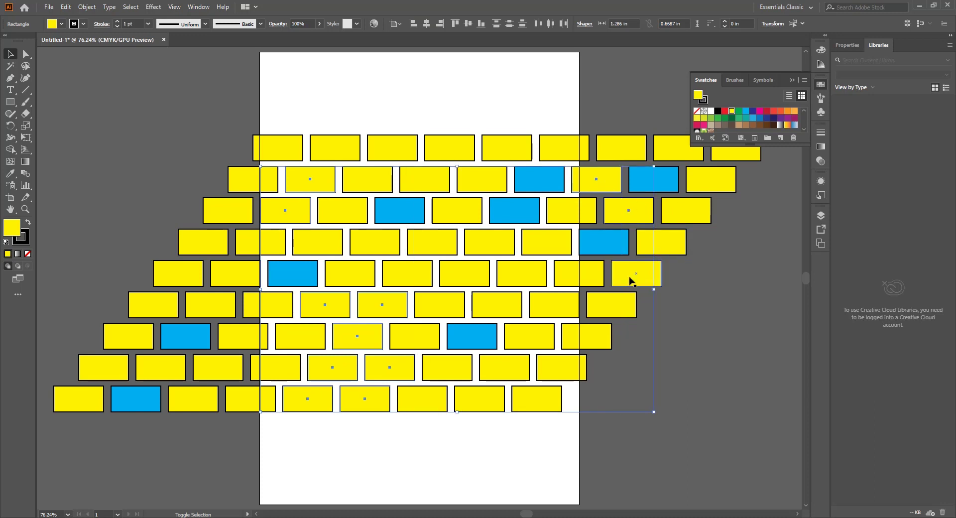
shift+click(631, 275)
shift+click(612, 305)
shift+click(527, 273)
shift+click(547, 243)
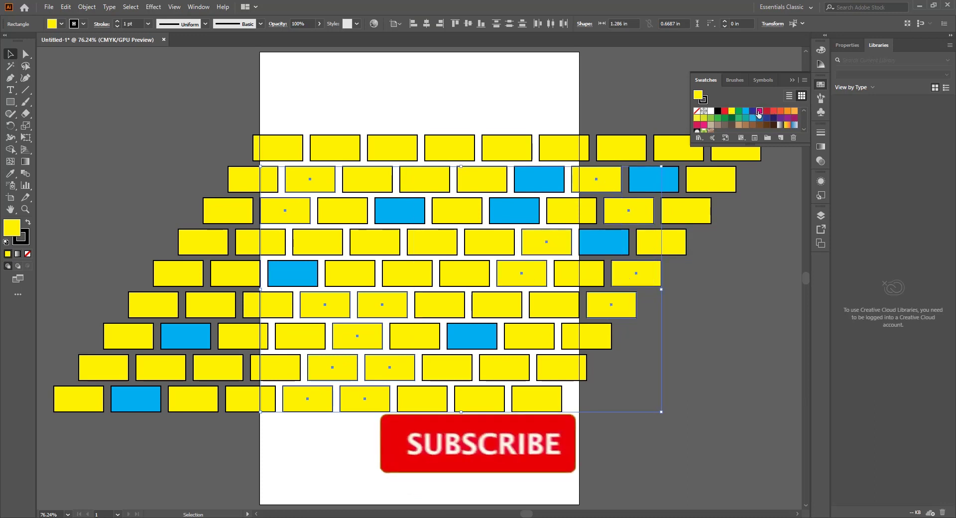
click(760, 111)
click(243, 455)
Fill five rectangles at the pattern's left edge and four scattered yellow ones with green.
drag(170, 240, 217, 303)
shift+click(455, 207)
shift+click(427, 181)
shift+click(495, 304)
shift+click(526, 335)
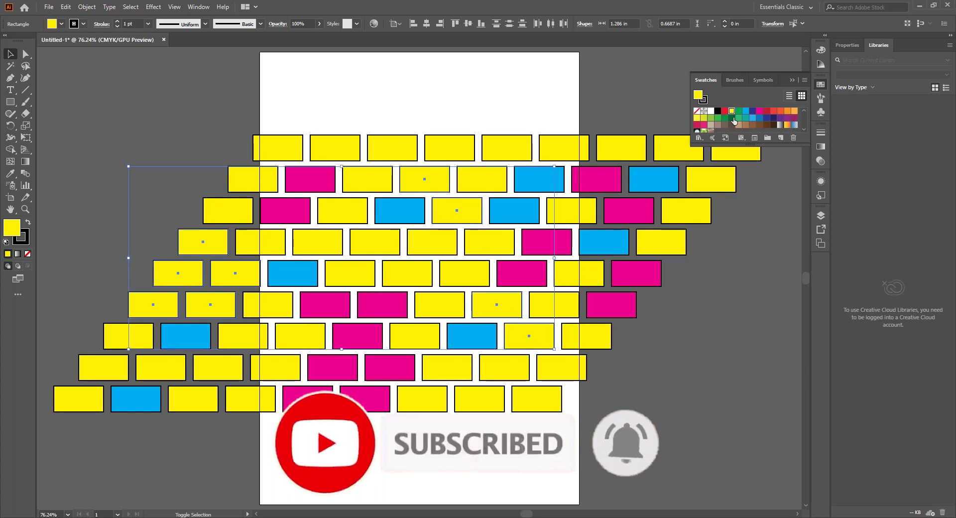
click(738, 117)
click(363, 130)
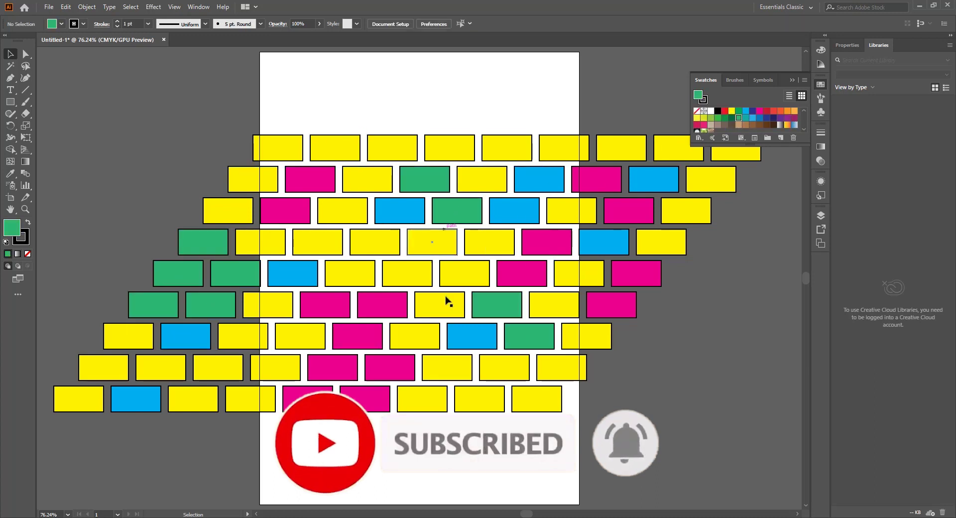
Fill eight more scattered yellow rectangles, from the top row to the bottom row, with red.
click(392, 147)
shift+click(342, 210)
shift+click(431, 242)
shift+click(407, 273)
shift+click(504, 367)
shift+click(479, 398)
shift+click(232, 374)
shift+click(244, 337)
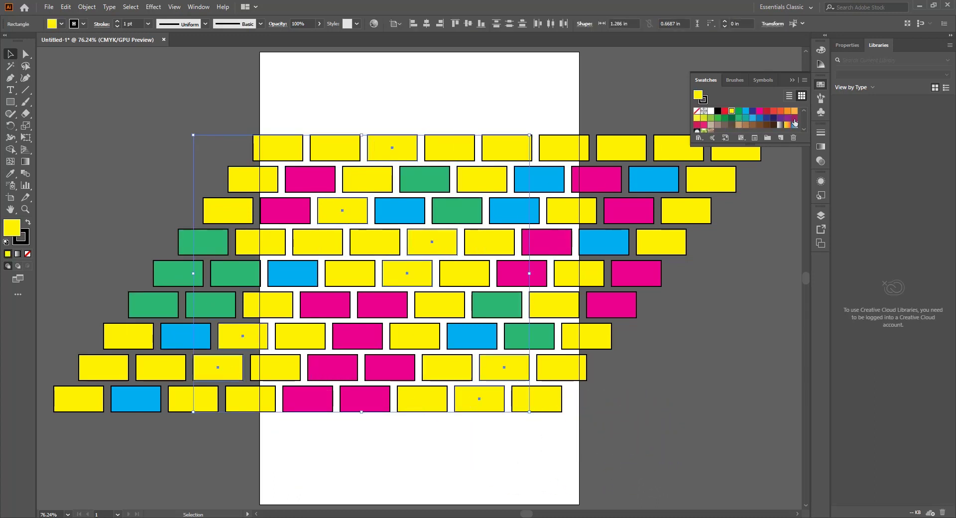
scroll(787, 120, down, 3)
scroll(757, 123, up, 3)
click(724, 111)
click(540, 92)
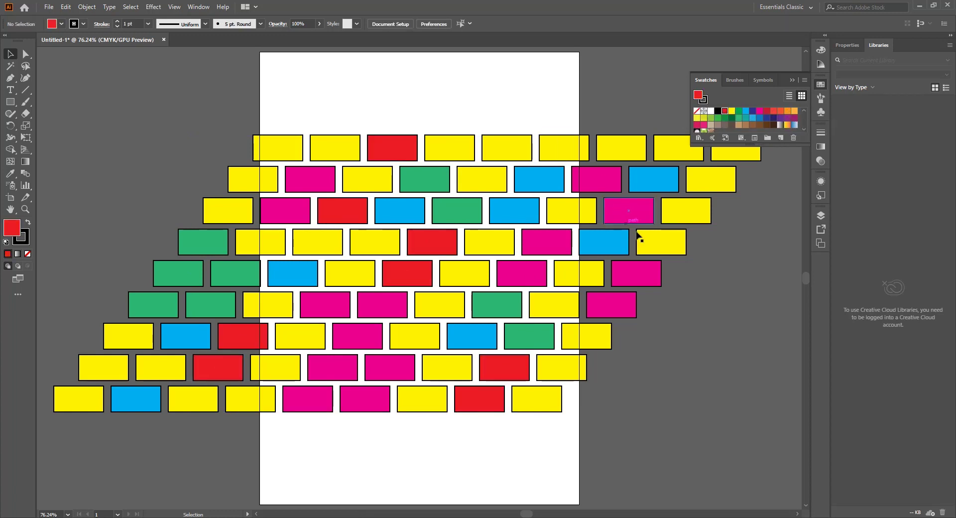
Fill the fifth and seventh rectangles of the top row with the same red.
click(606, 157)
shift+click(498, 152)
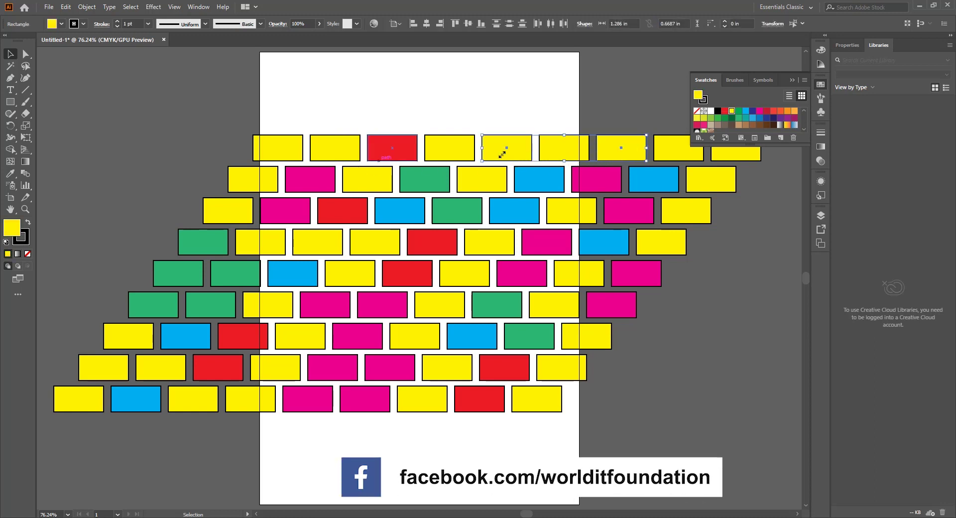
key(comma)
click(590, 95)
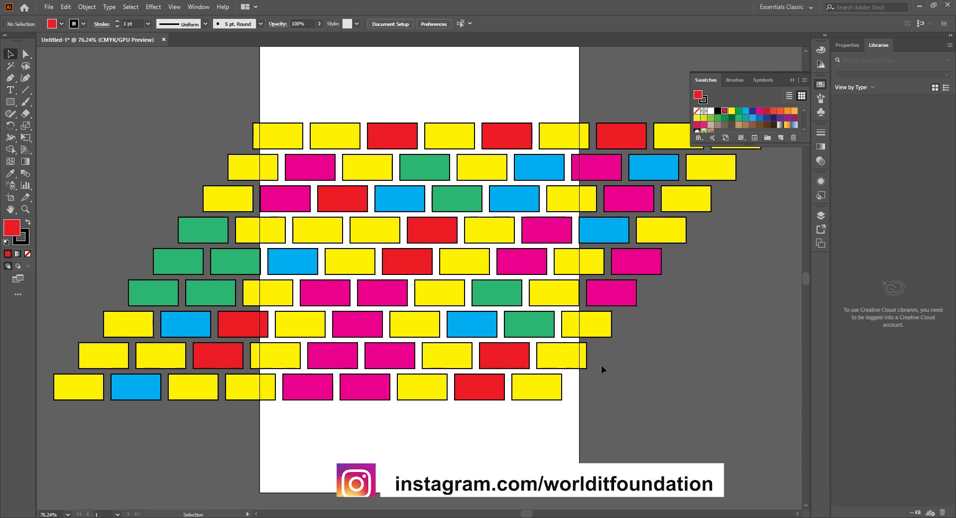
scroll(602, 366, down, 1)
scroll(655, 348, up, 1)
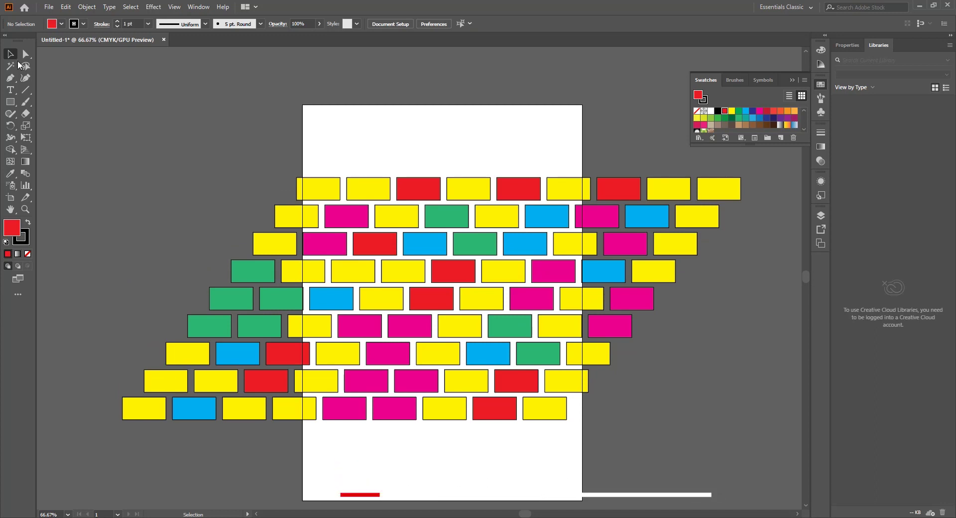
key(y)
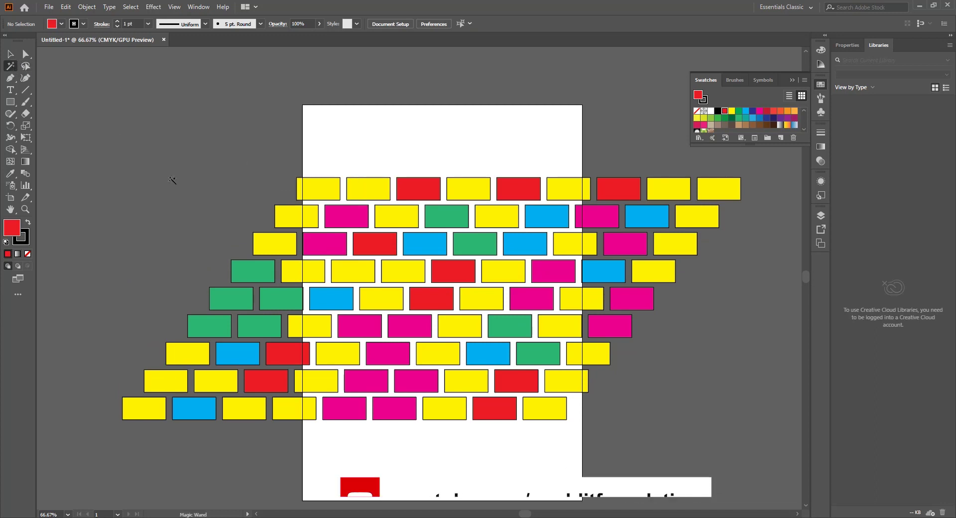
click(11, 53)
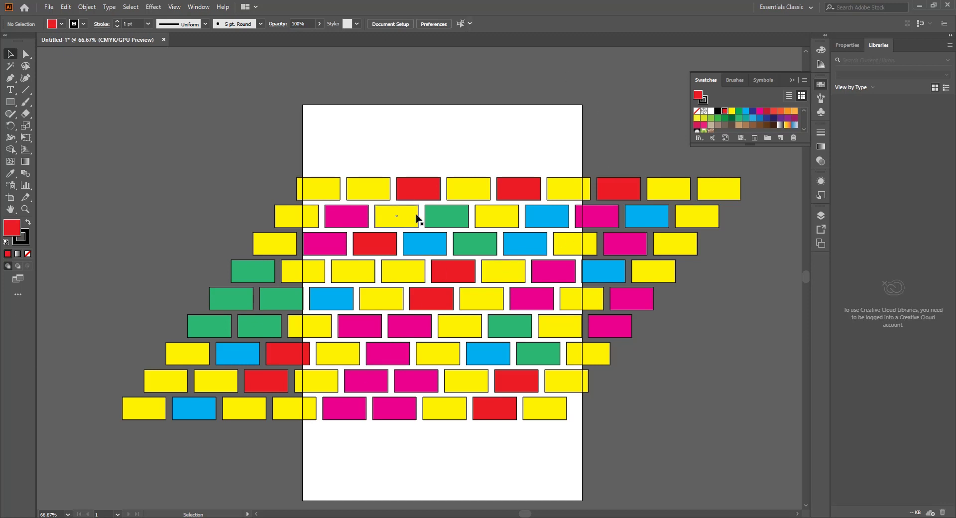
Draw a red circle about 1.83 in wide left of the bricks and a magenta hexagon about 2.29 in wide right of them.
mouse_move(10, 102)
mouse_down()
mouse_move(26, 101)
mouse_move(48, 126)
mouse_up()
drag(155, 189, 216, 251)
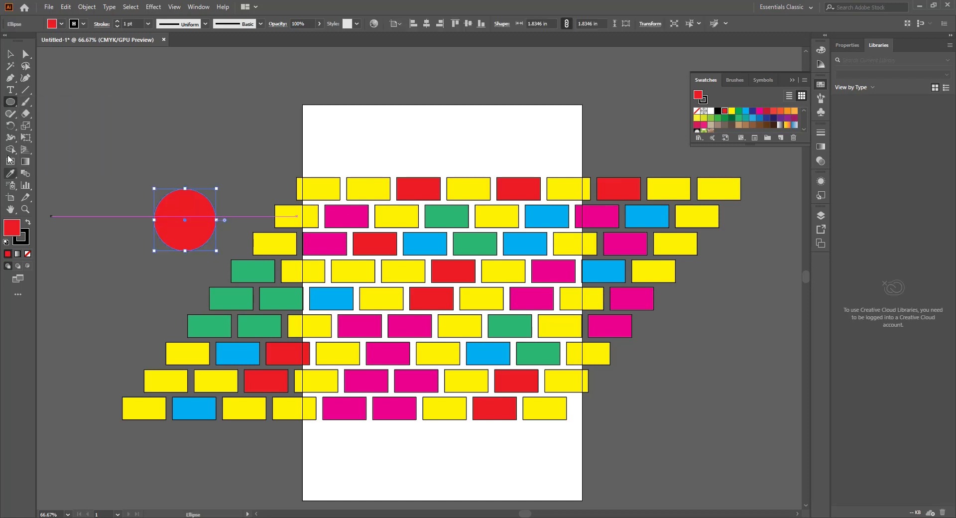
drag(10, 101, 60, 140)
scroll(629, 329, down, 3)
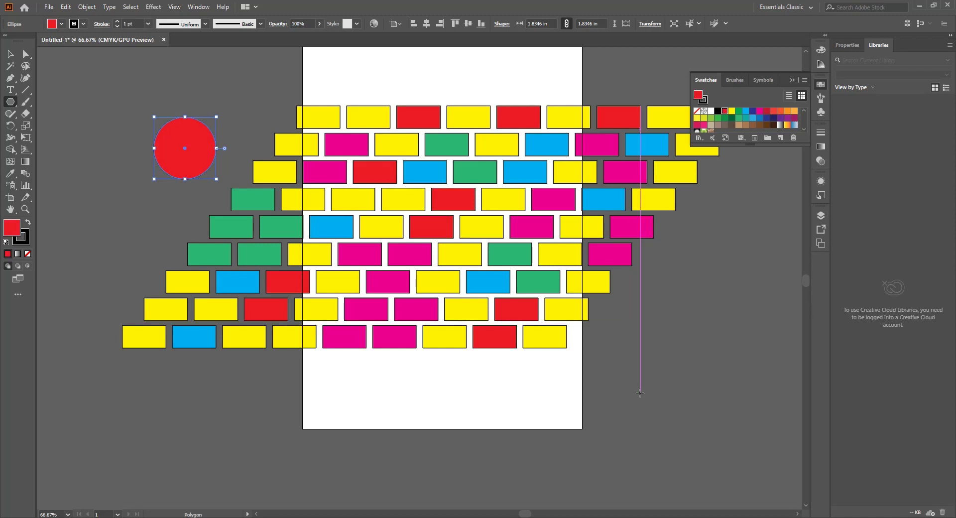
mouse_move(661, 286)
mouse_down()
mouse_move(710, 331)
mouse_move(686, 306)
mouse_up()
key(v)
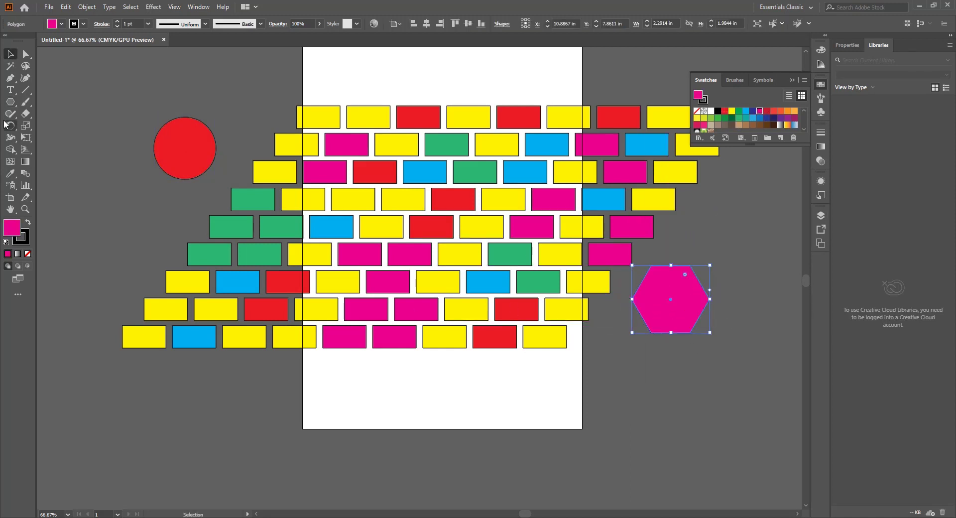
Draw a rounded rectangle about 2.94 by 1.45 in below the bricks' lower-left end and fill it yellow.
click(15, 102)
drag(17, 104, 70, 112)
drag(127, 380, 227, 428)
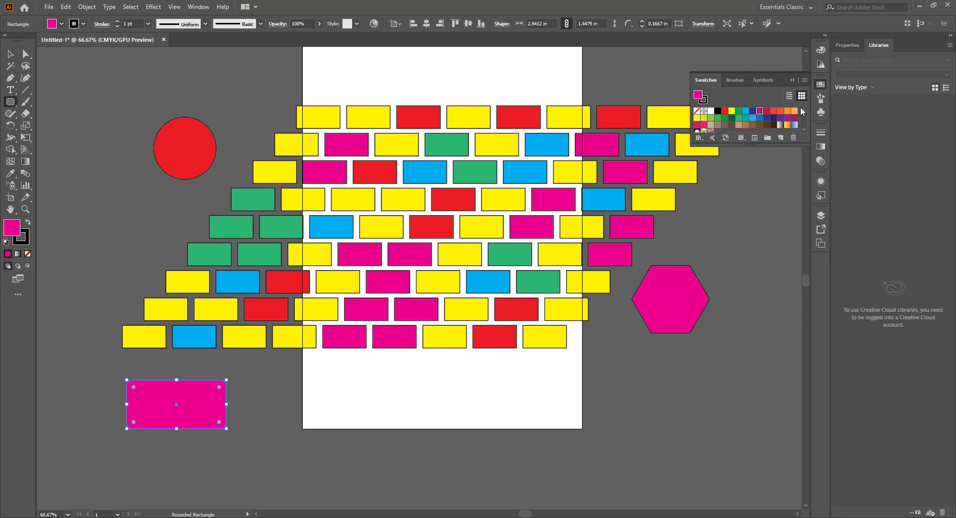
click(732, 111)
key(v)
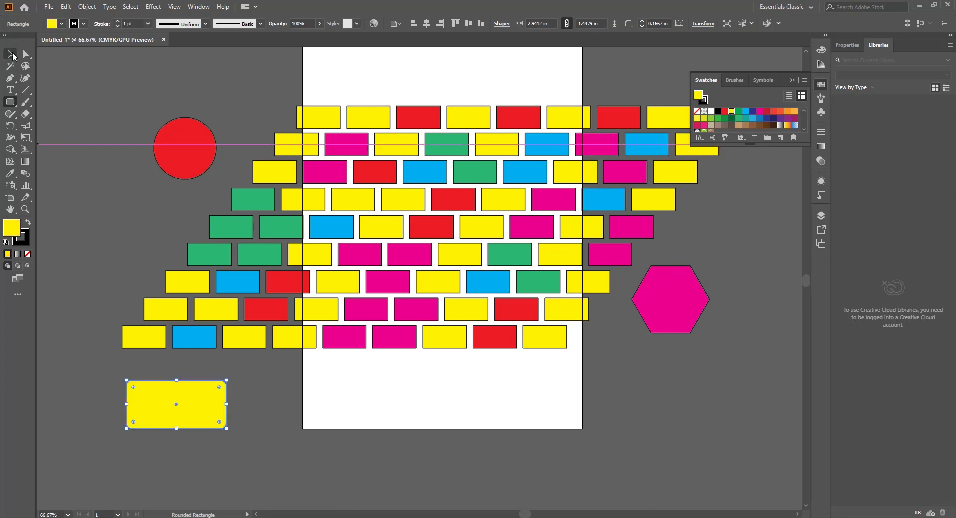
Round the yellow rectangle's ends fully and place a copy with a square upper-right corner on the artboard below the bricks.
drag(219, 388, 454, 372)
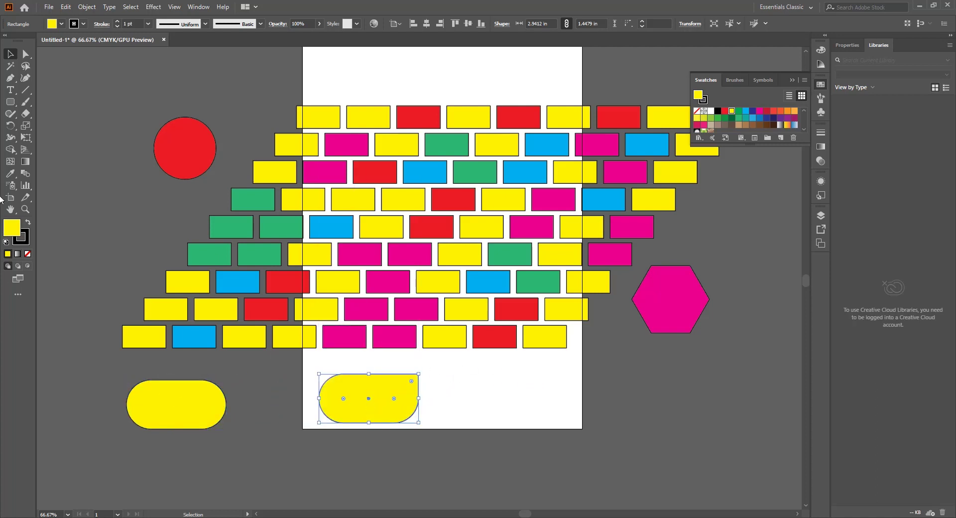
drag(393, 406, 455, 394)
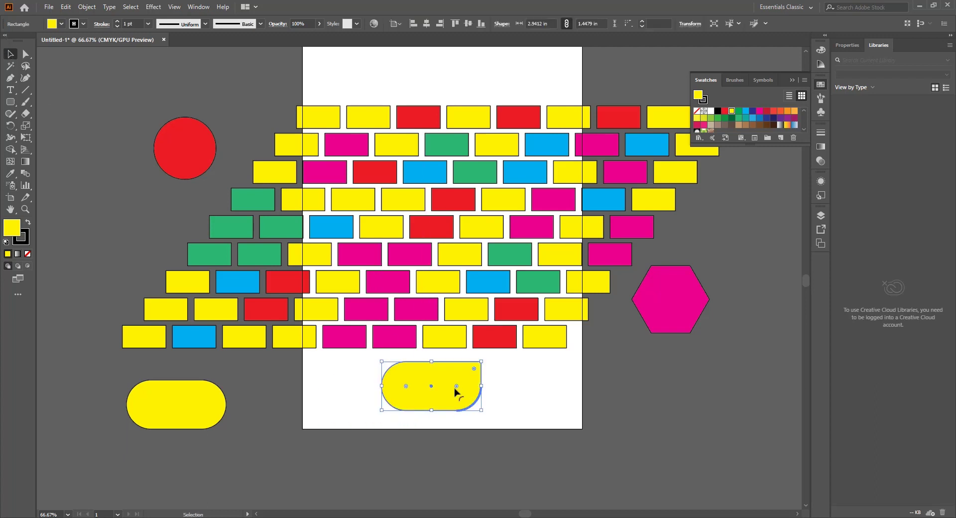
Fill the copied shape on the artboard with cyan blue and deselect it.
click(725, 111)
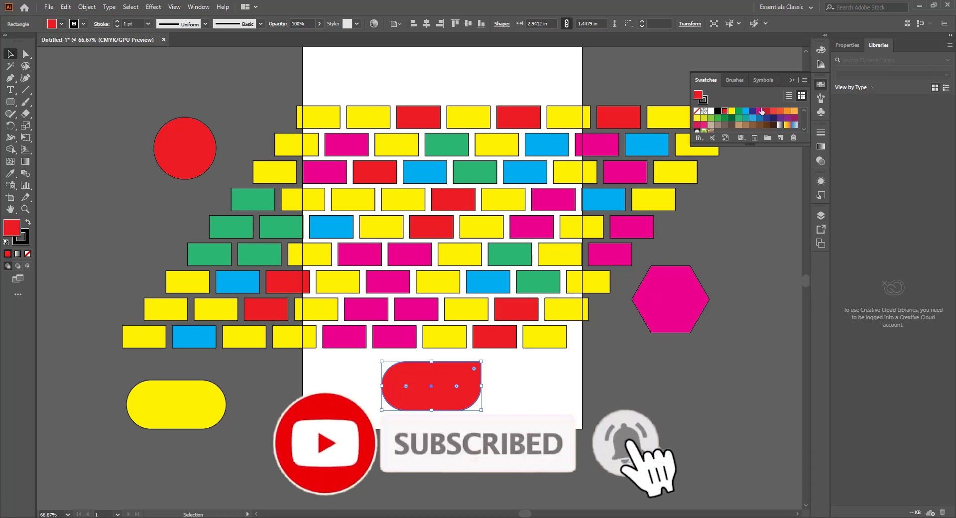
click(744, 111)
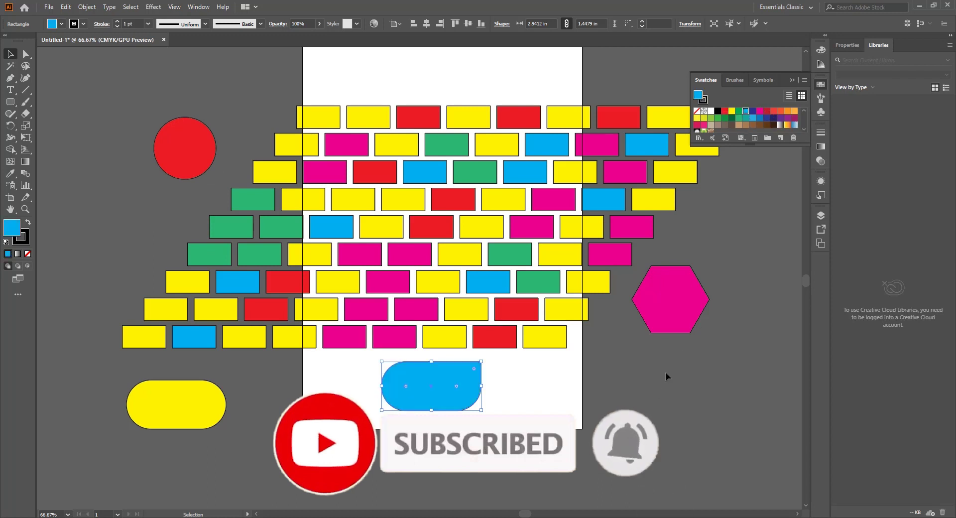
click(720, 357)
scroll(666, 429, up, 3)
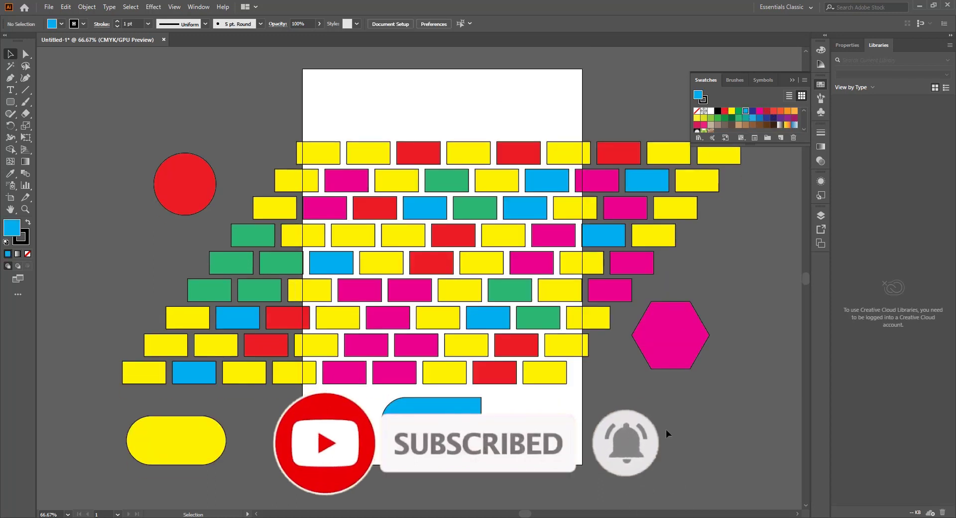
Select all yellow shapes with the Magic Wand and move them below the artboard.
click(10, 66)
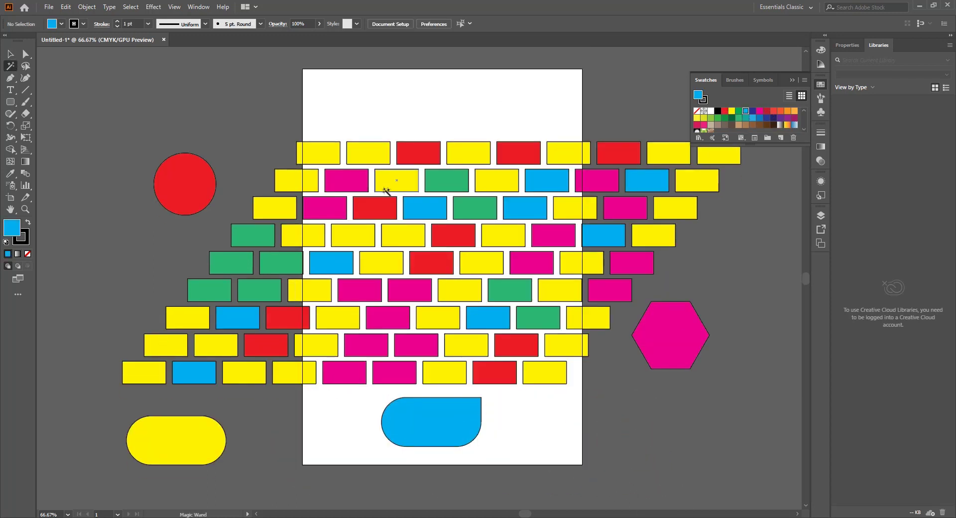
click(374, 158)
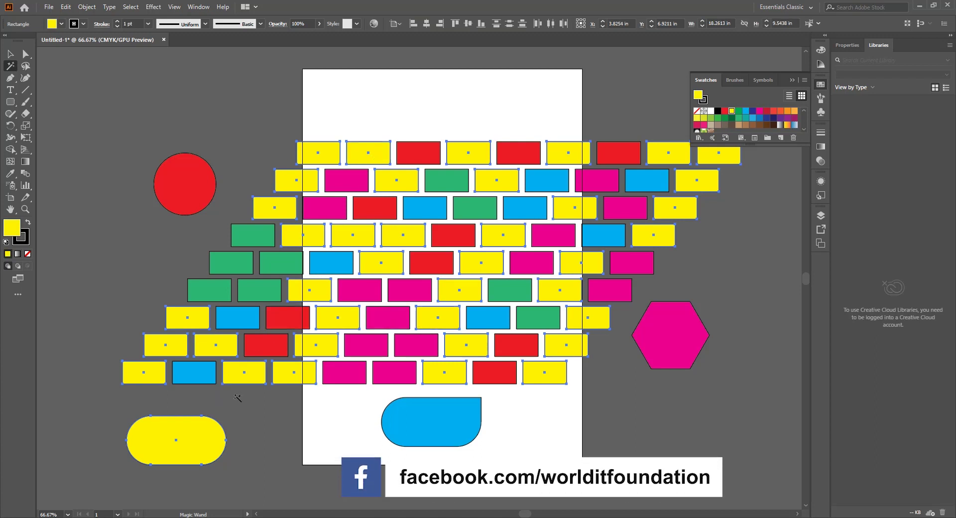
click(10, 54)
drag(365, 154, 464, 199)
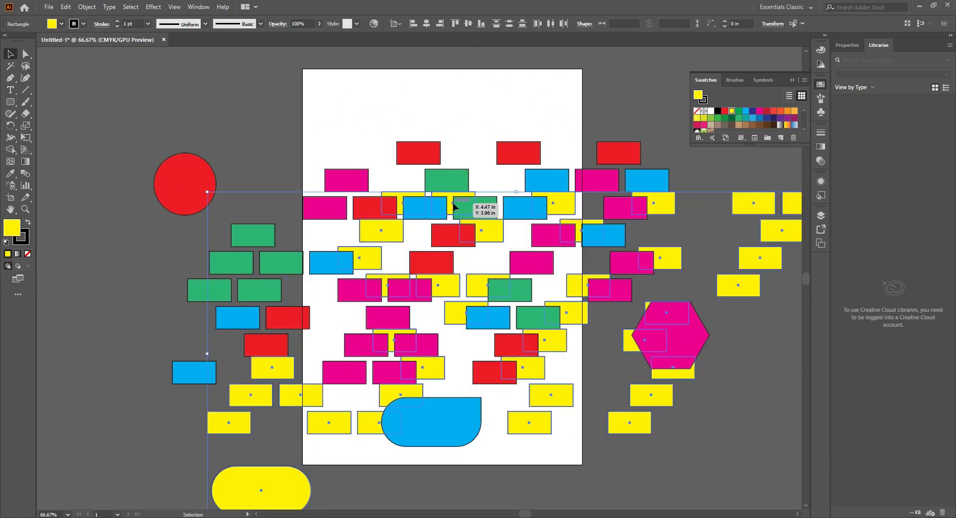
scroll(465, 209, down, 3)
drag(569, 226, 521, 339)
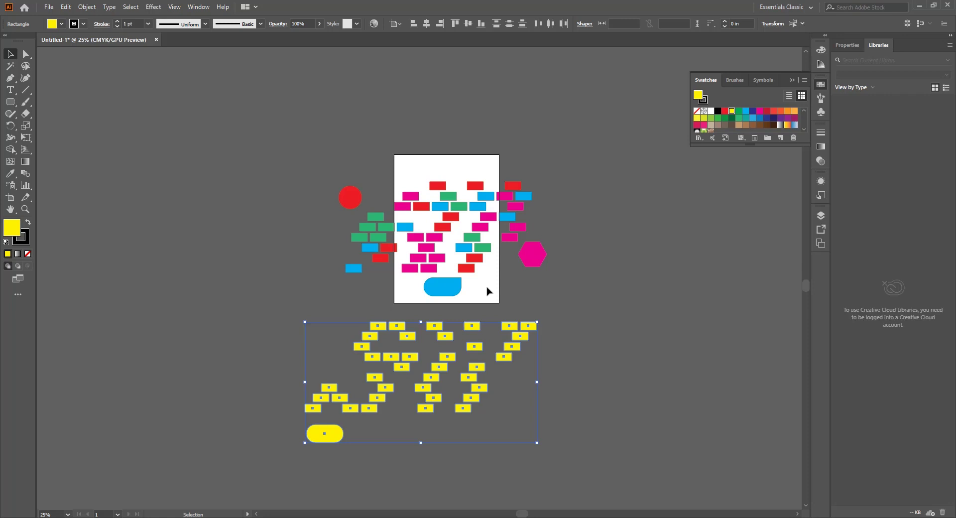
Move the yellow shapes back to their original places among the other bricks.
drag(472, 326, 493, 186)
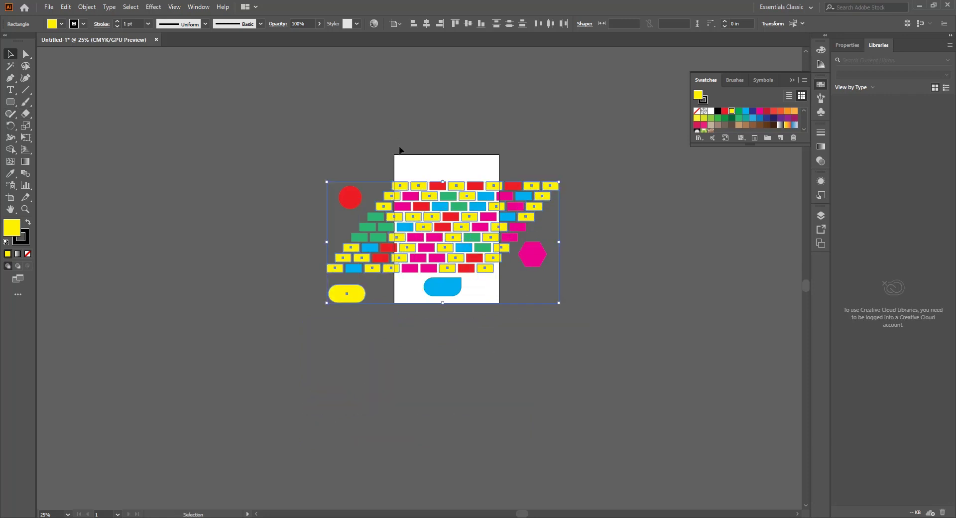
scroll(500, 218, up, 1)
Select all red shapes with the Magic Wand and move them below the artboard.
click(10, 65)
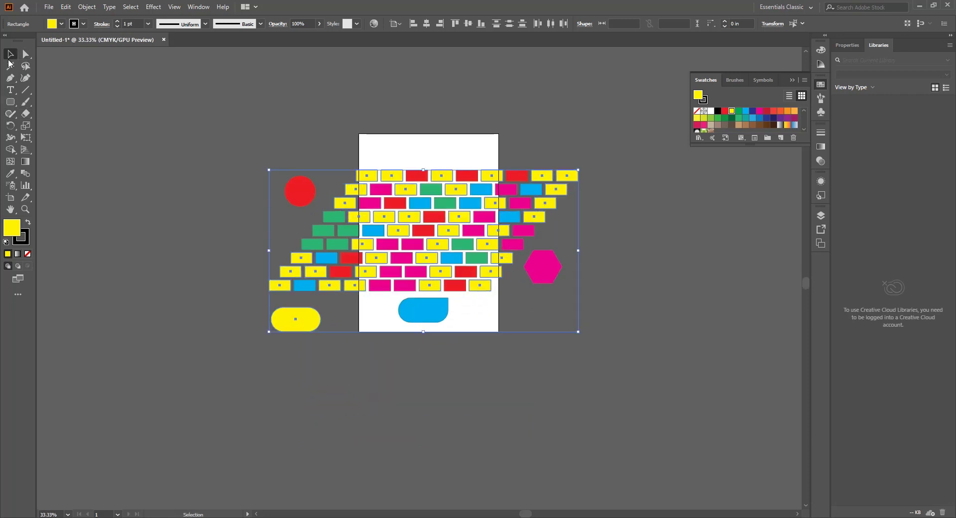
click(298, 192)
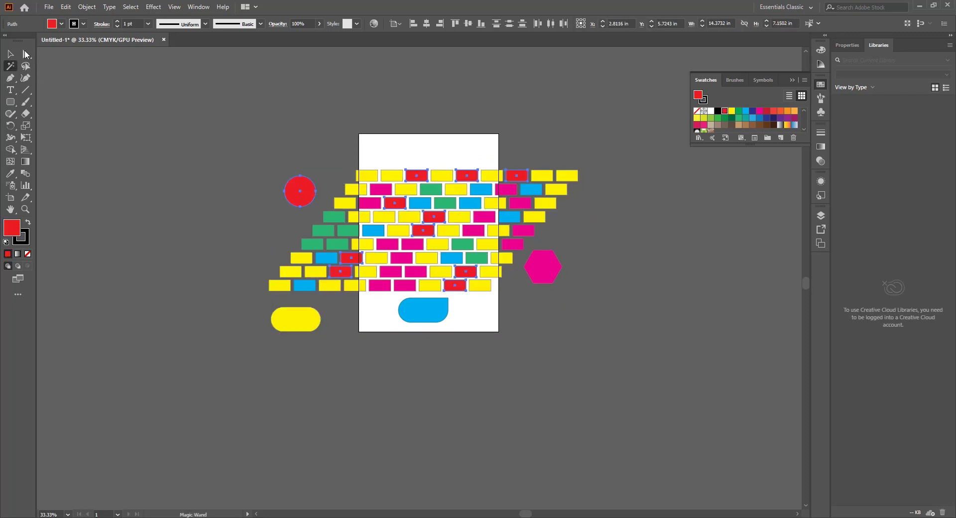
click(10, 54)
drag(305, 190, 408, 348)
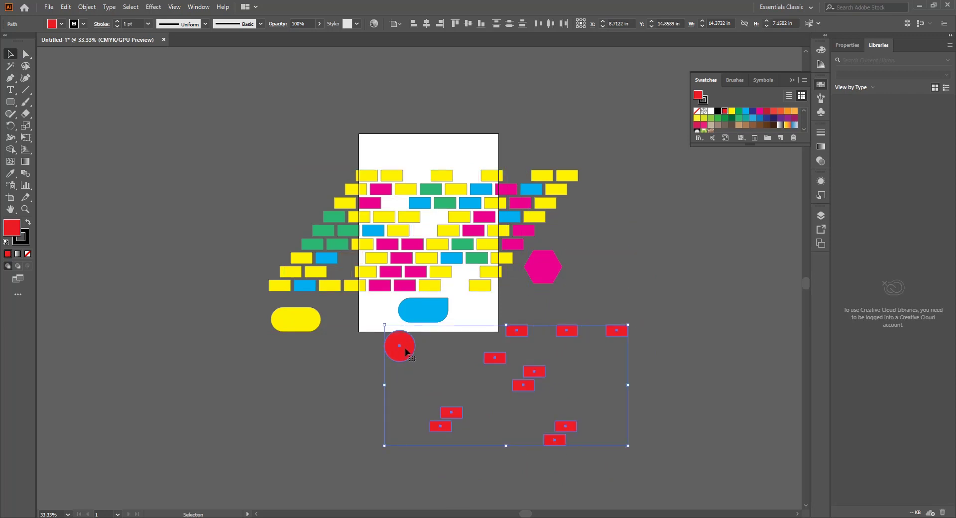
mouse_move(404, 355)
mouse_down()
mouse_move(409, 367)
mouse_move(394, 367)
mouse_up()
Undo the moves of the red shapes.
key(ctrl+z)
key(ctrl+z)
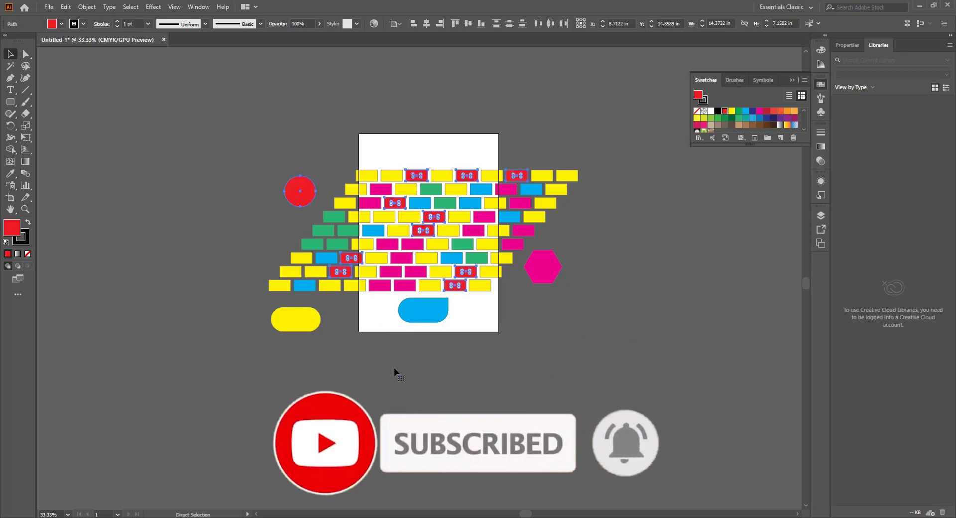
Select all blue shapes with the Magic Wand and move them down and to the right, away from the bricks.
click(10, 66)
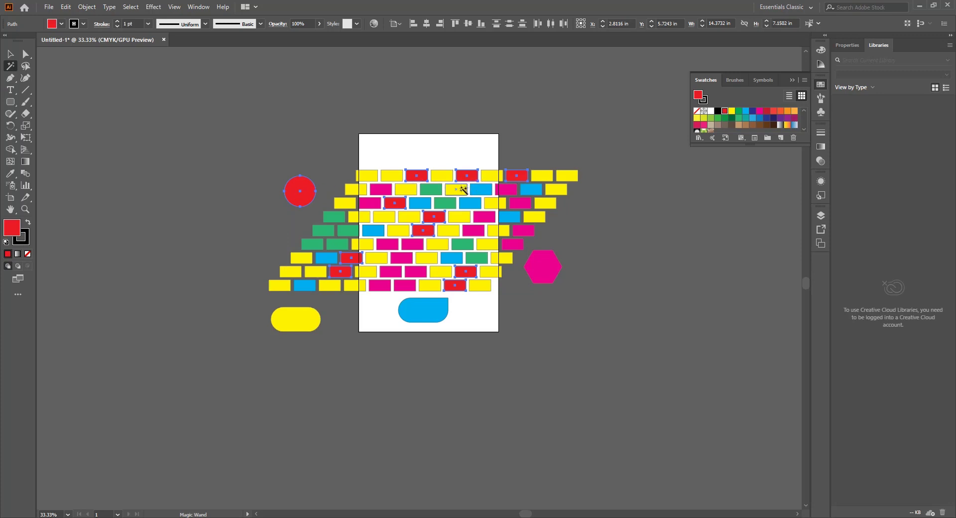
click(484, 191)
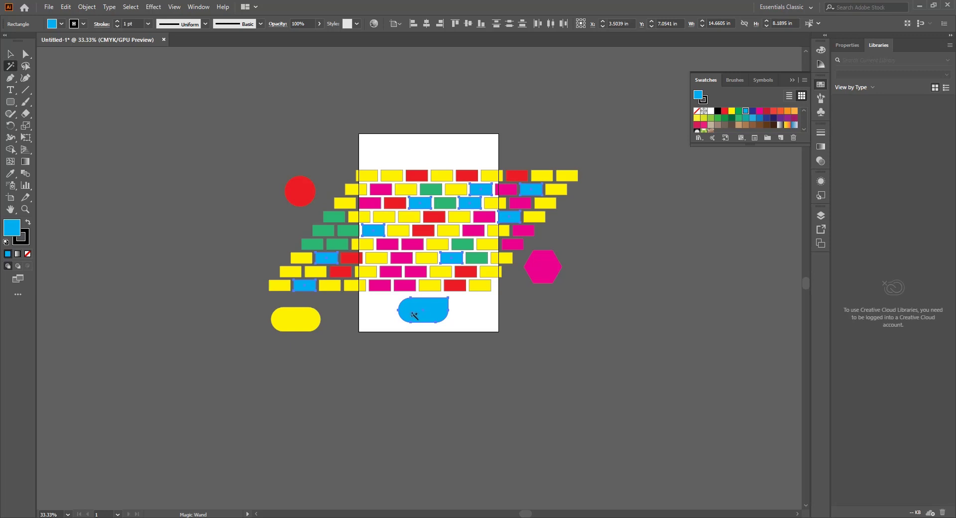
click(11, 54)
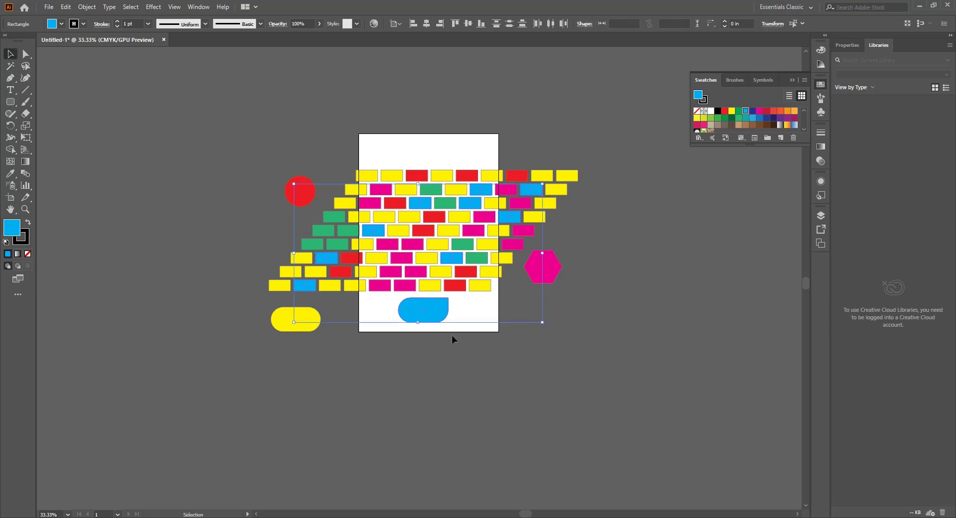
drag(438, 316, 561, 412)
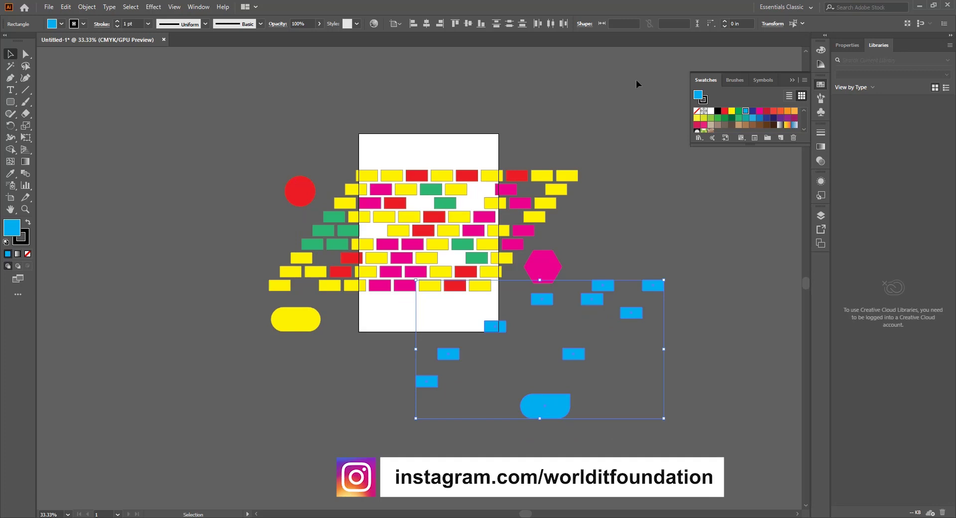
Undo the move of the blue shapes and clear the selection.
key(ctrl+z)
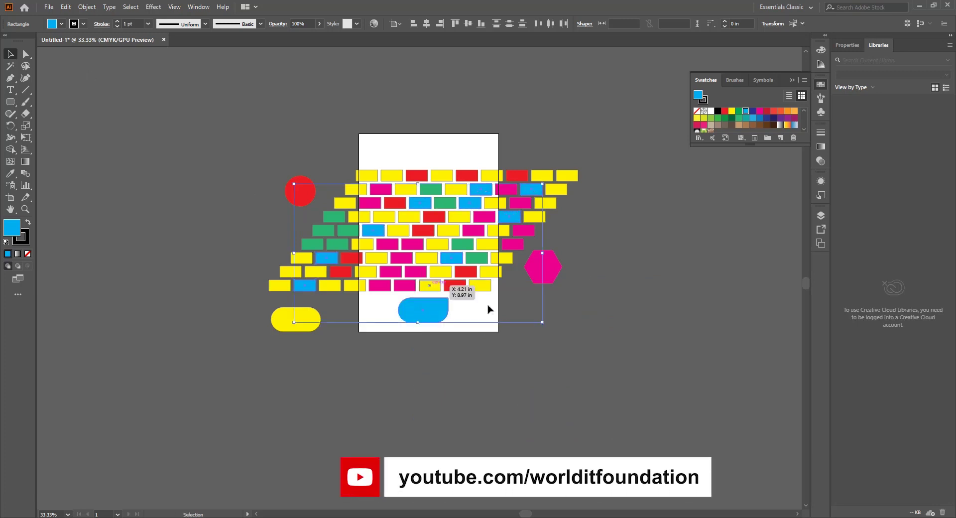
scroll(532, 282, up, 2)
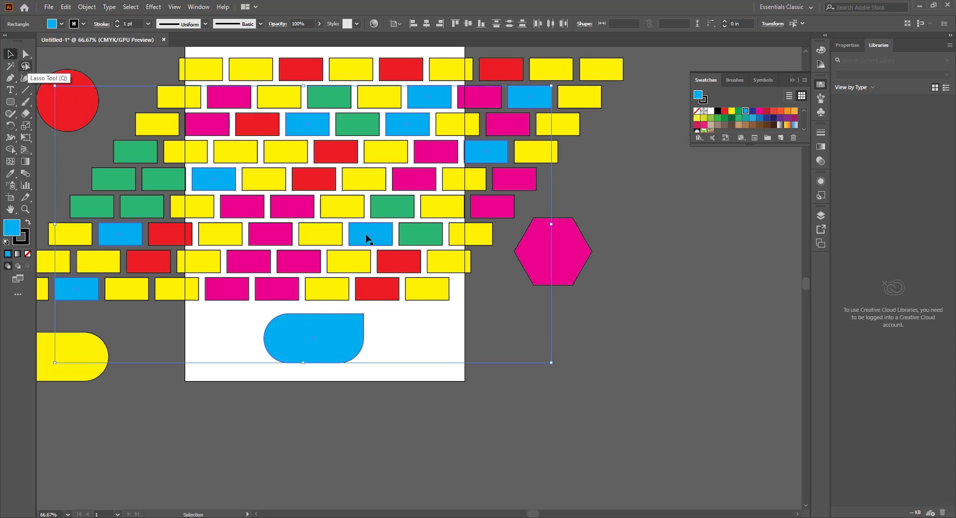
click(653, 305)
scroll(653, 304, up, 3)
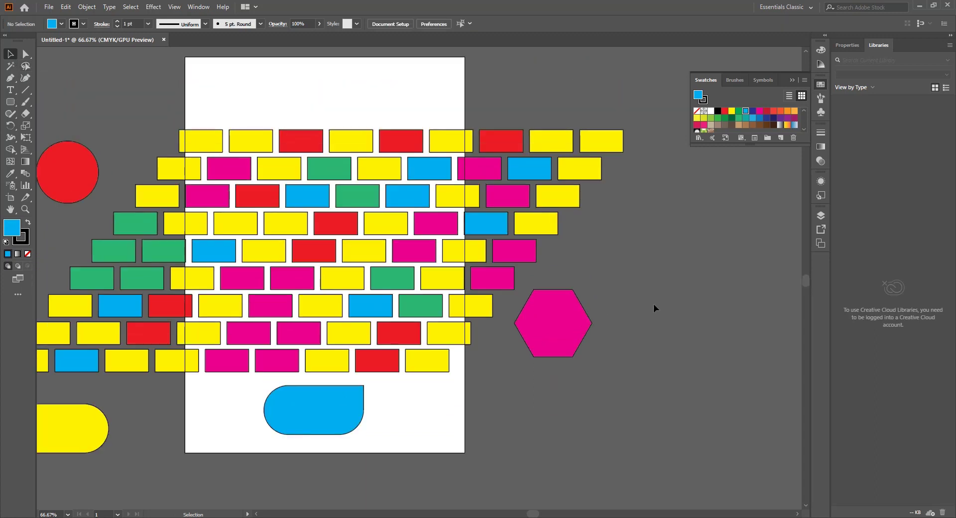
Lasso the last brick of every row together with the magenta hexagon and fill them with orange.
click(25, 66)
drag(598, 131, 553, 213)
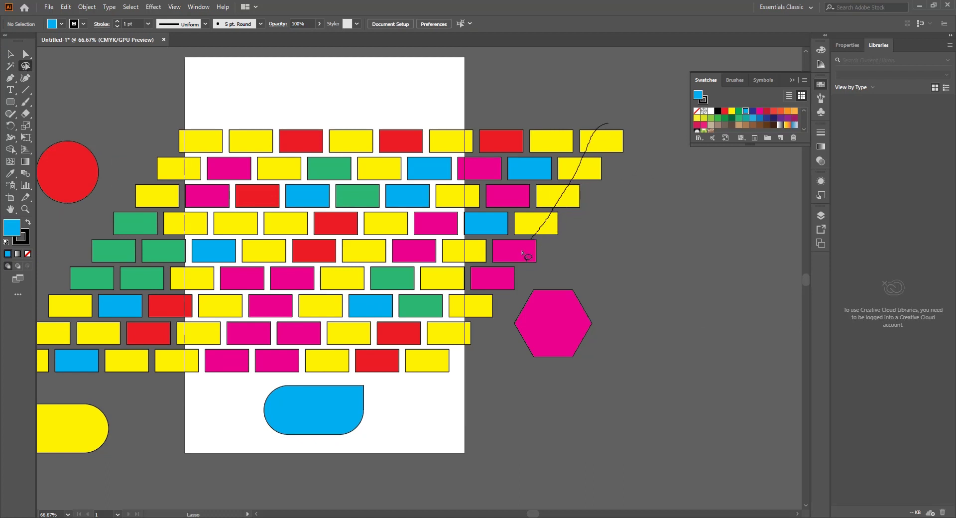
mouse_move(488, 299)
mouse_down()
mouse_move(446, 354)
mouse_move(450, 366)
mouse_move(508, 349)
mouse_move(522, 318)
mouse_up()
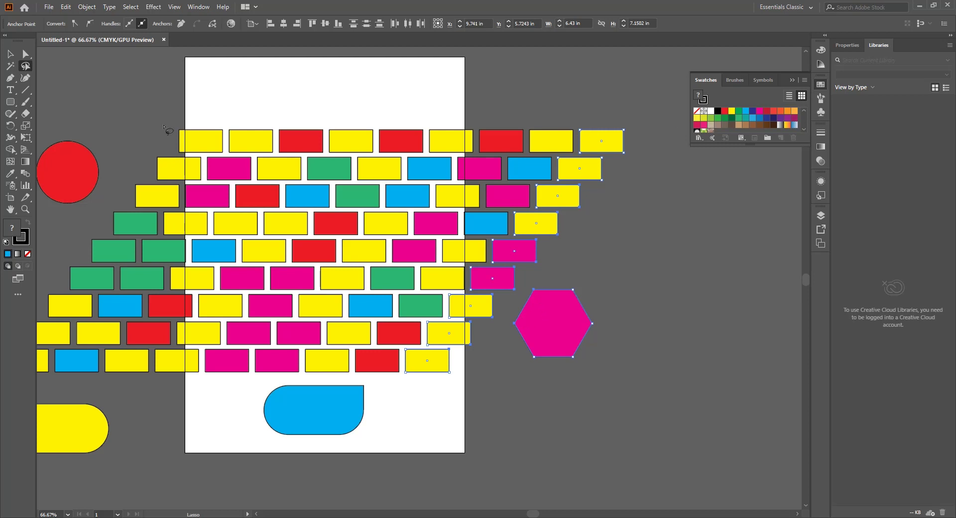
click(781, 112)
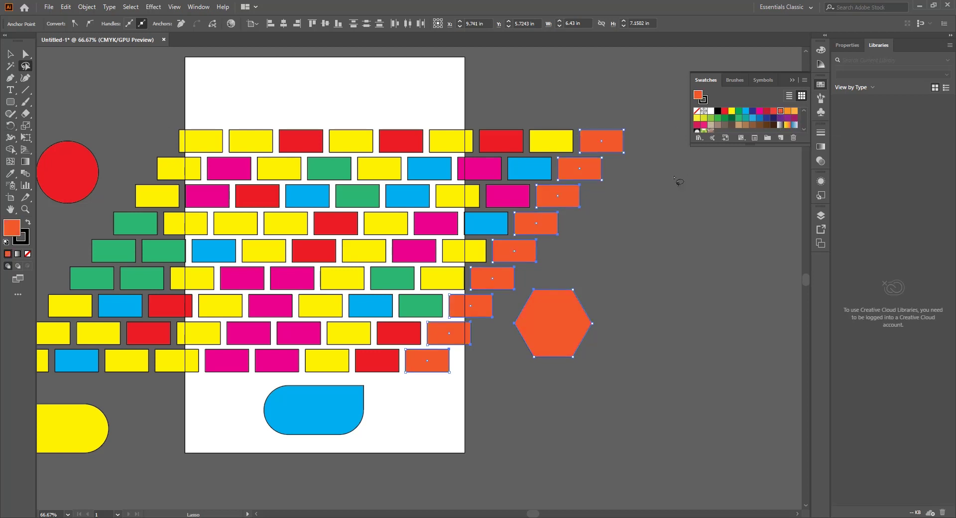
Move only the orange hexagon up and to the right, farther from the bricks, and deselect it.
click(11, 55)
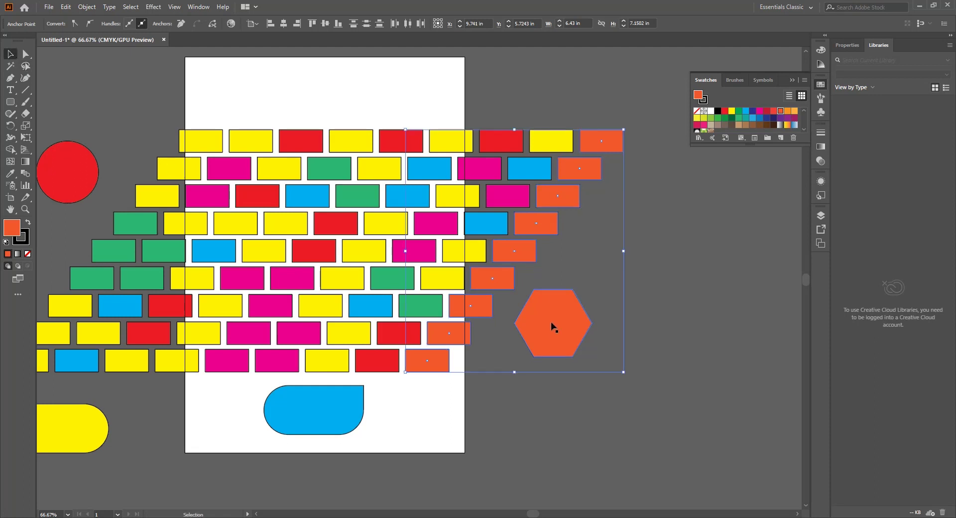
drag(551, 327, 636, 281)
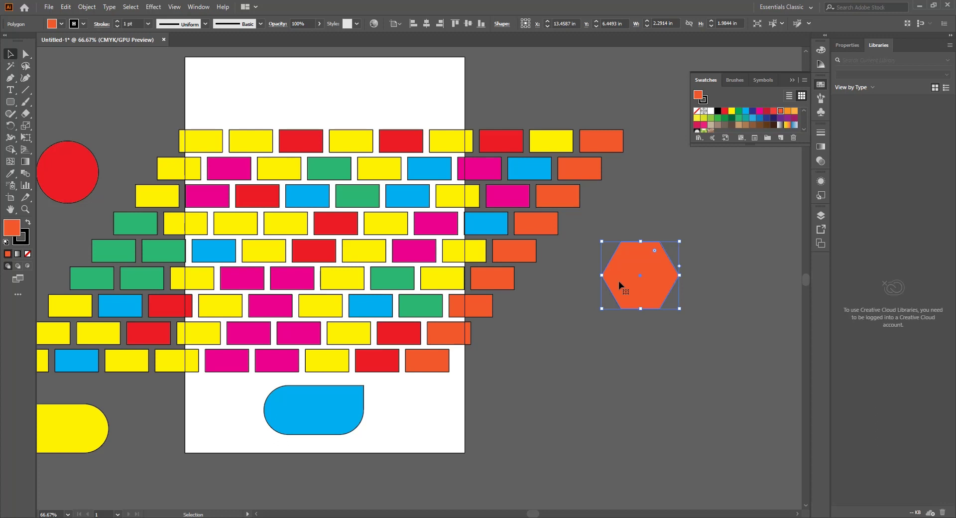
click(680, 189)
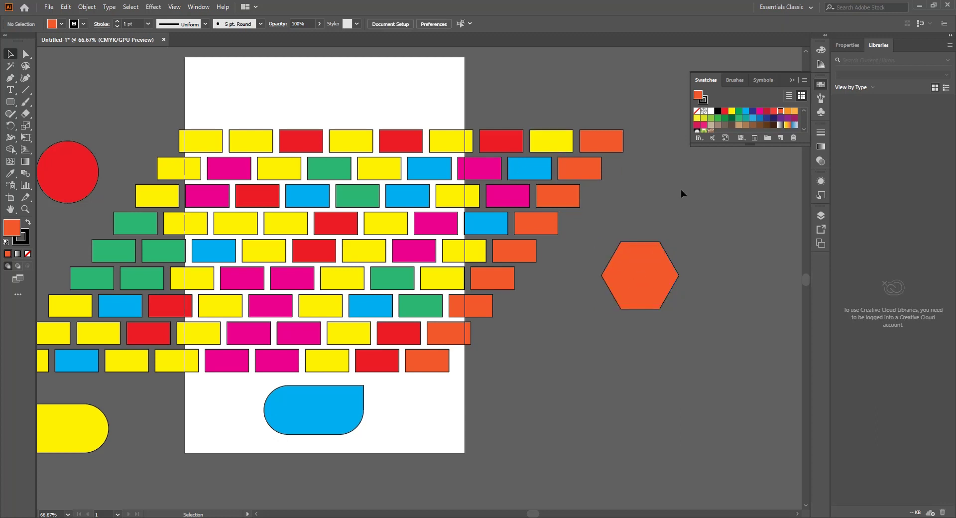
Lasso the hexagon's upper-right corner point, try pulling it up and outward with Direct Selection, and undo the change.
click(25, 66)
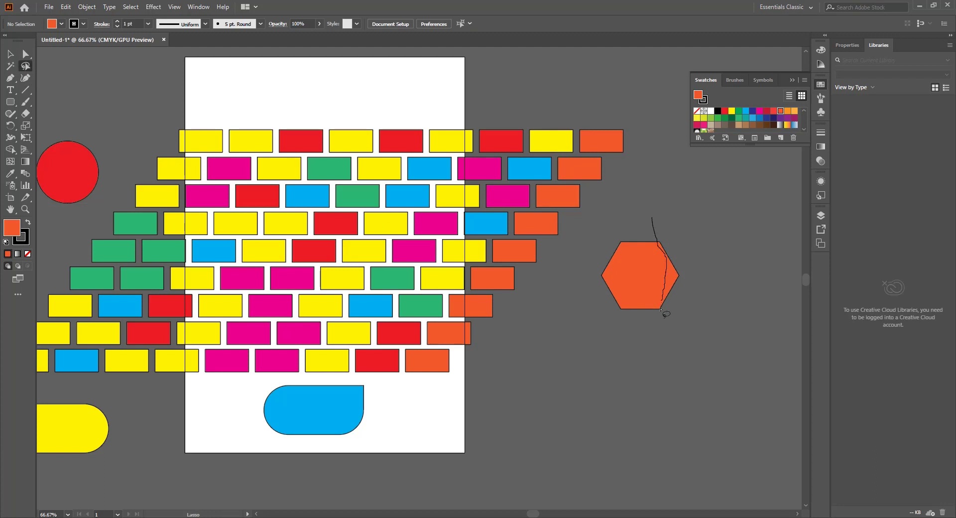
drag(662, 311, 722, 326)
mouse_move(656, 247)
mouse_down()
mouse_move(715, 254)
mouse_move(677, 282)
mouse_up()
click(26, 54)
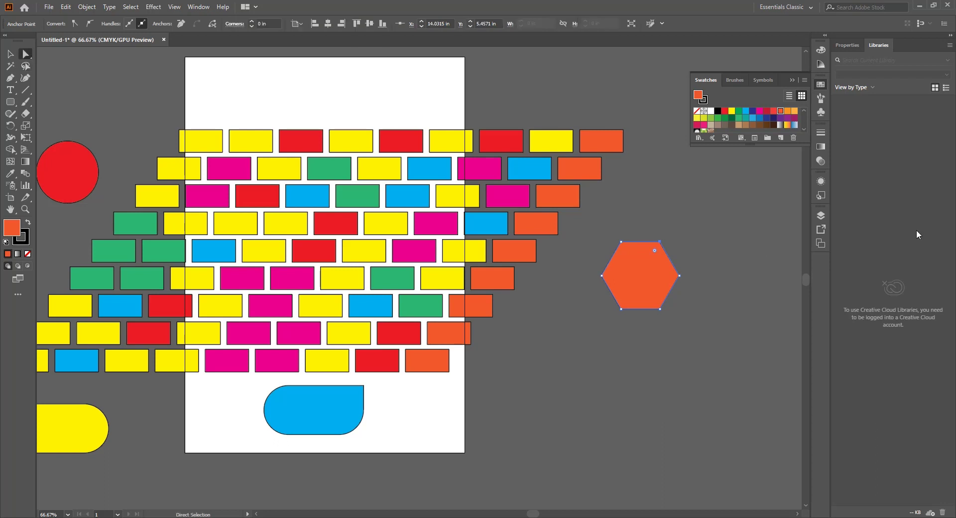
drag(664, 243, 691, 192)
key(ctrl+z)
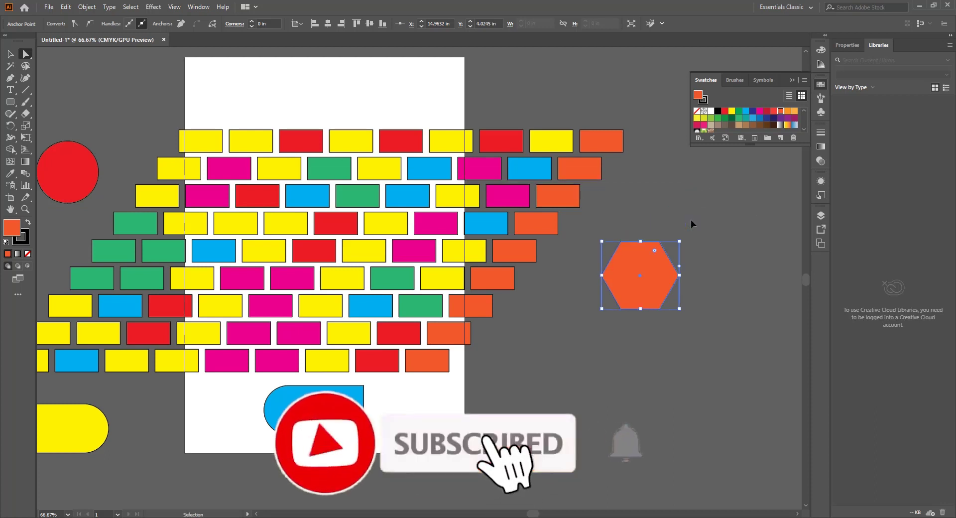